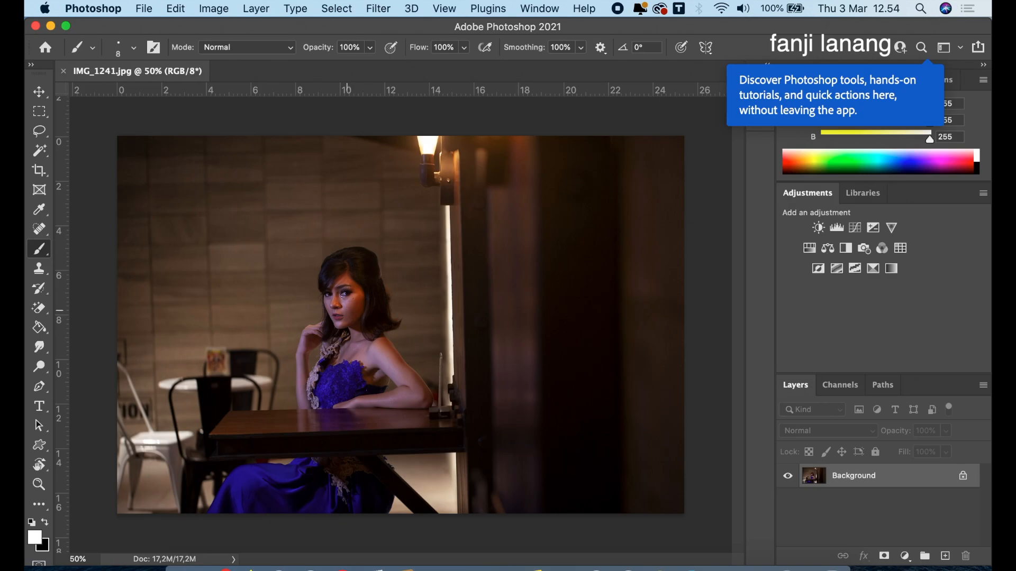
Step: Select the woman in the photo automatically with Select Subject and copy the selected area
{"action": "left_click", "coordinate": [337, 9]}
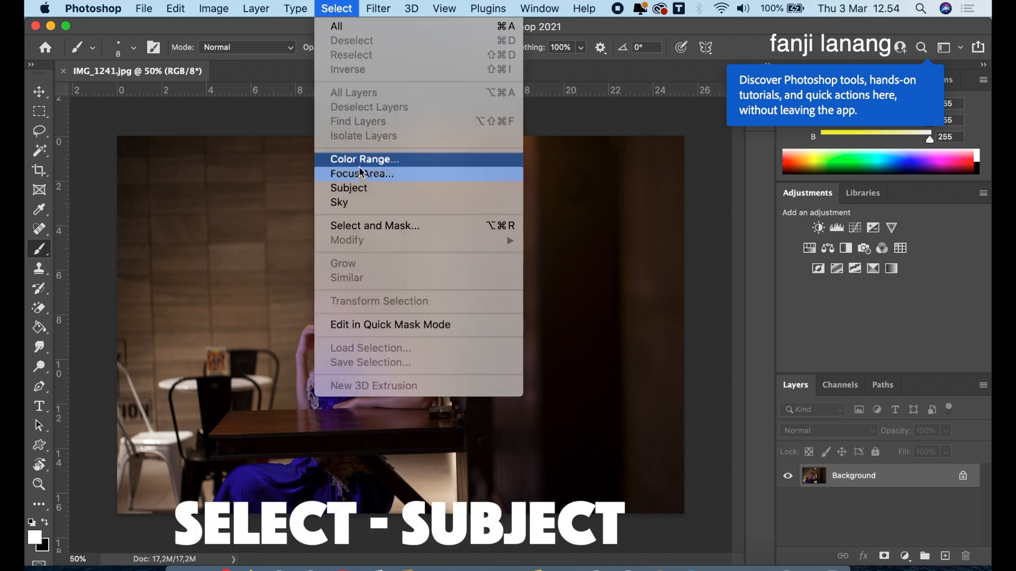
{"action": "left_click", "coordinate": [360, 189]}
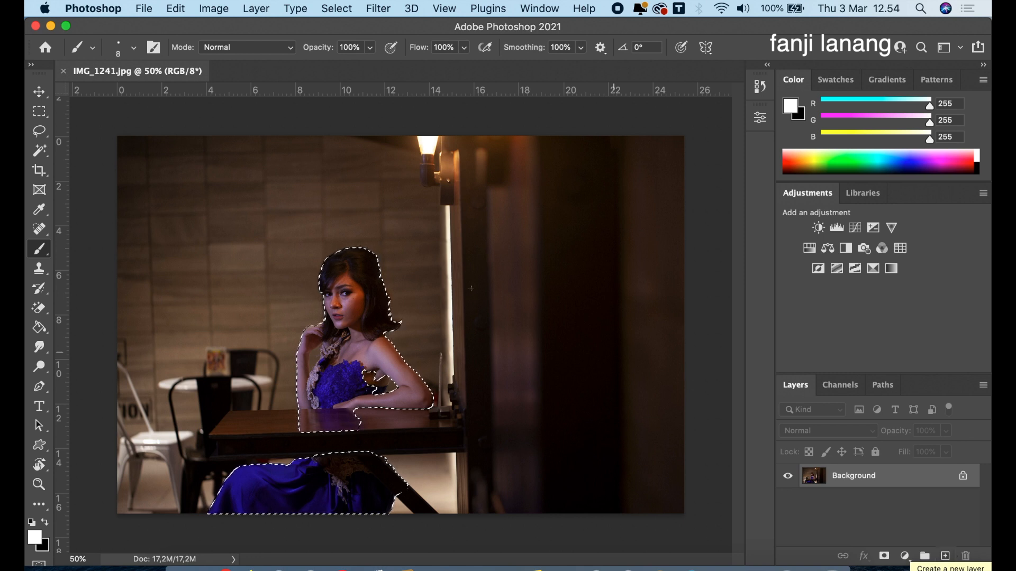
{"action": "left_click", "coordinate": [214, 9]}
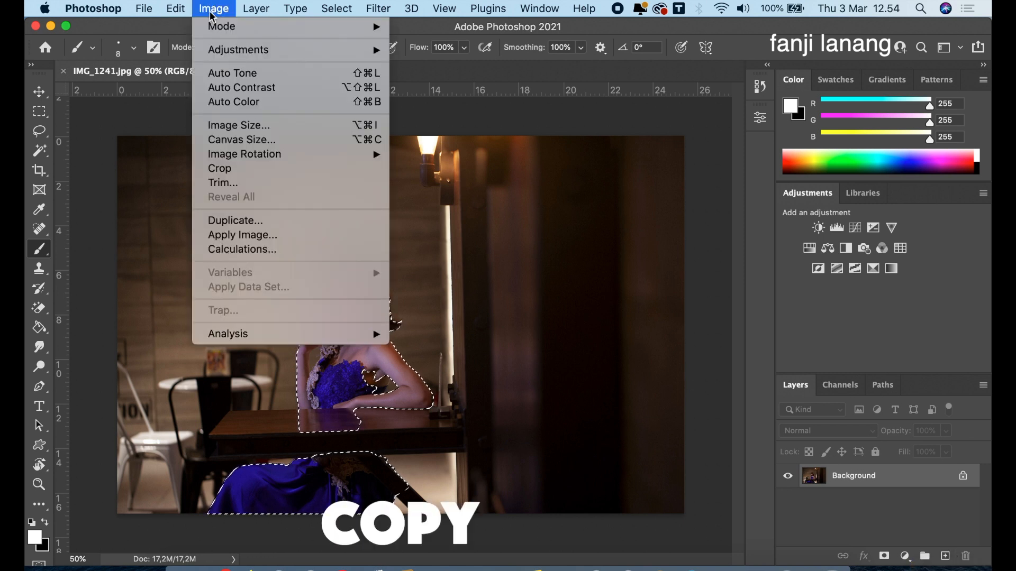
{"action": "mouse_move", "coordinate": [183, 14]}
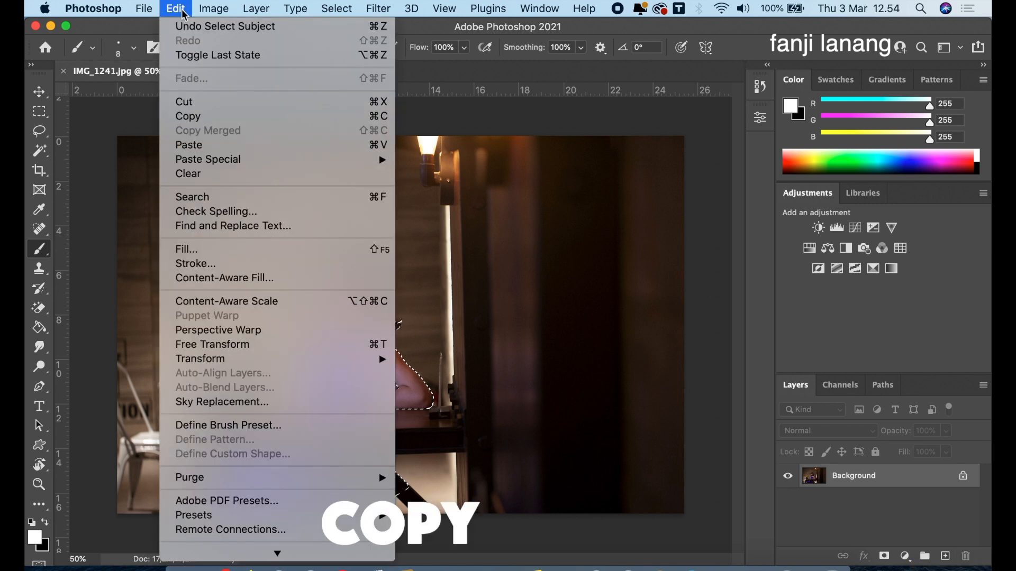
{"action": "left_click", "coordinate": [200, 116]}
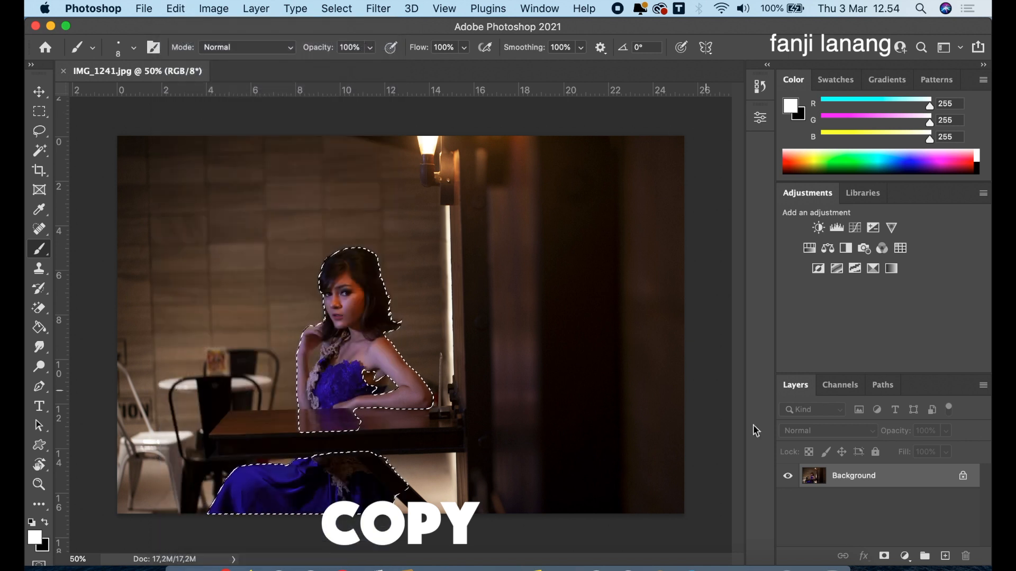
Step: Create a new blank layer above the Background and paste the copied woman onto it
{"action": "left_click", "coordinate": [945, 556]}
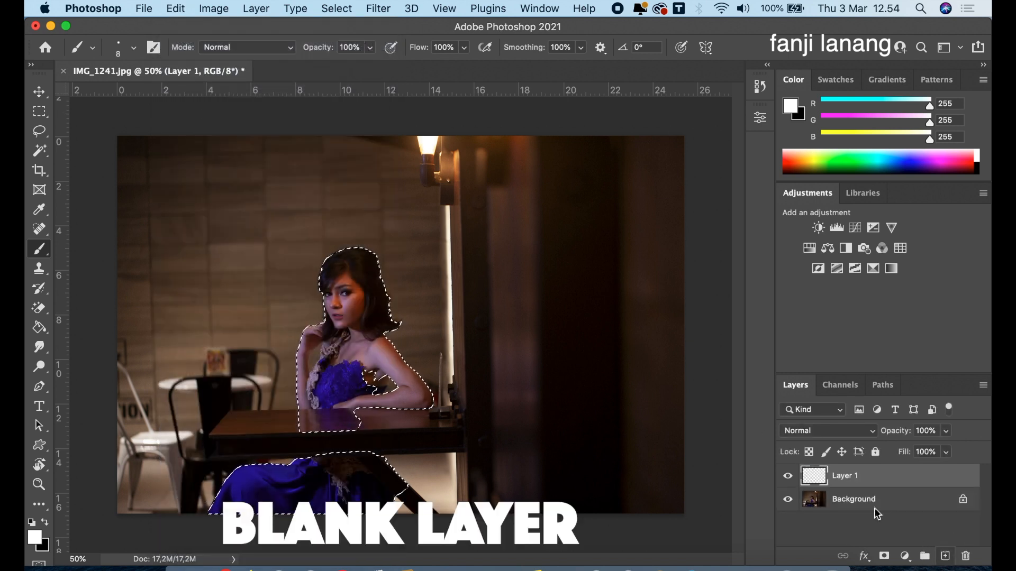
{"action": "left_click", "coordinate": [178, 9]}
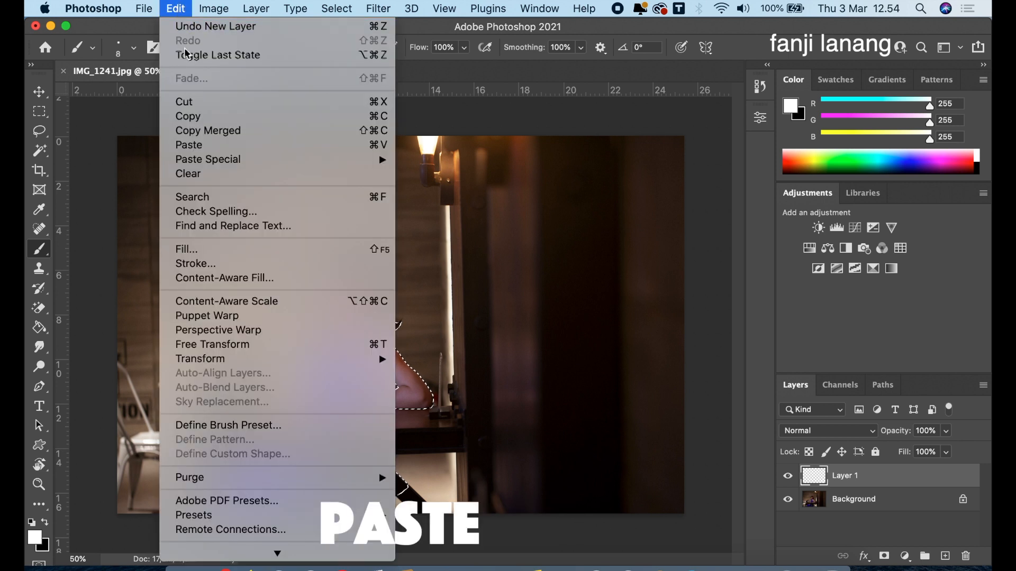
{"action": "left_click", "coordinate": [196, 142]}
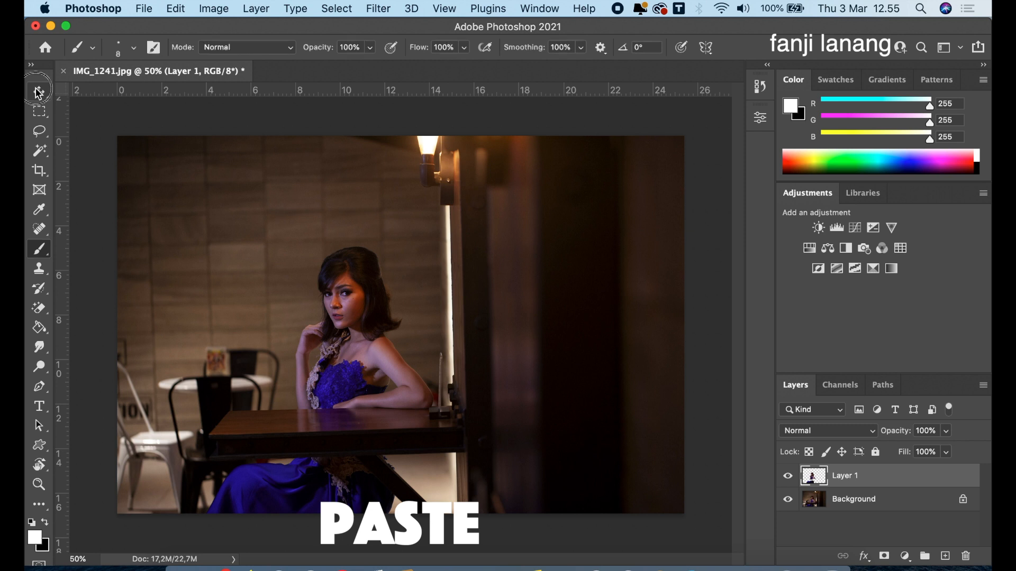
Step: Apply a Brightness/Contrast adjustment to the pasted woman's layer with brightness set to 64
{"action": "left_click", "coordinate": [39, 94]}
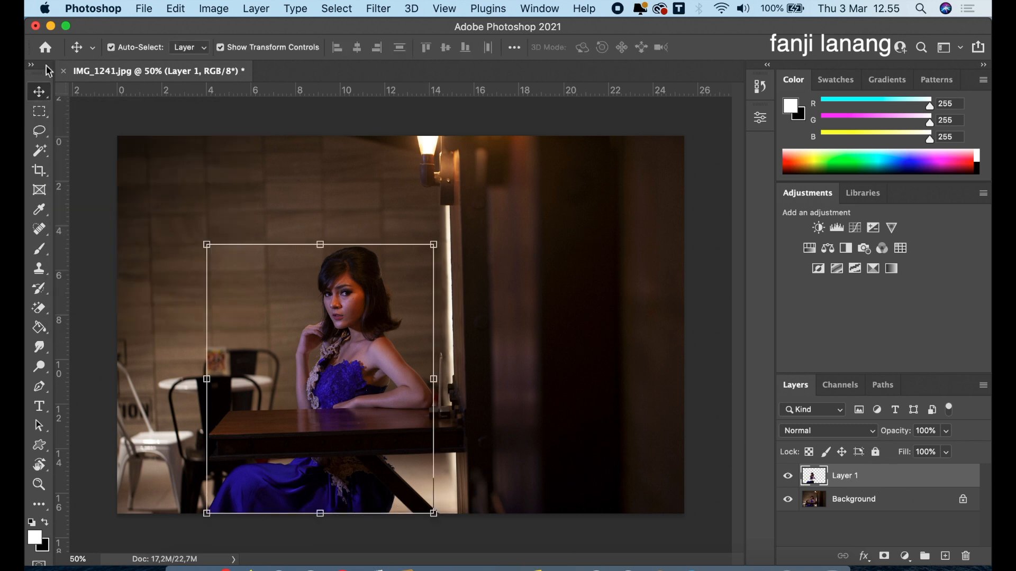
{"action": "left_click", "coordinate": [214, 9]}
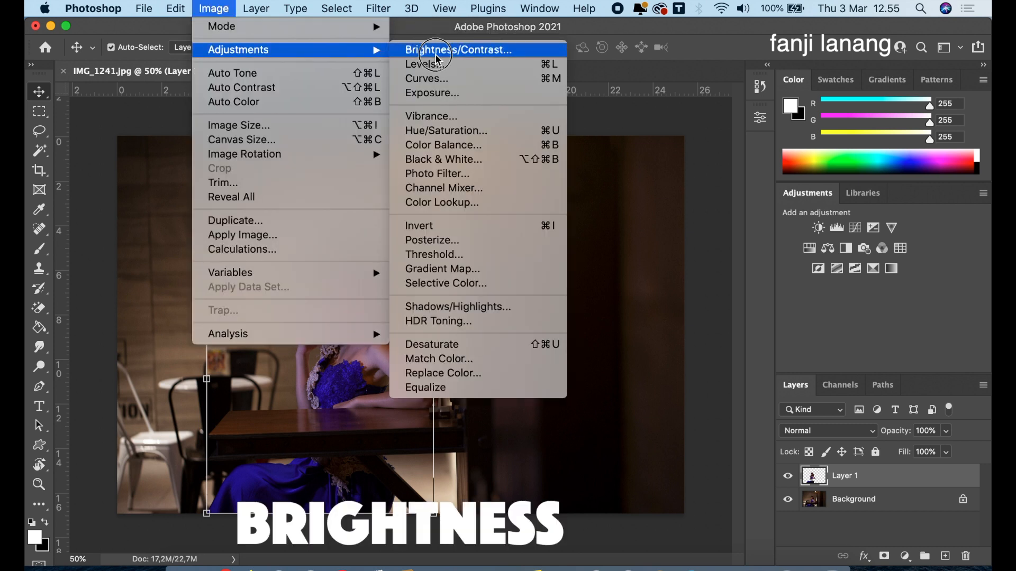
{"action": "left_click", "coordinate": [423, 46]}
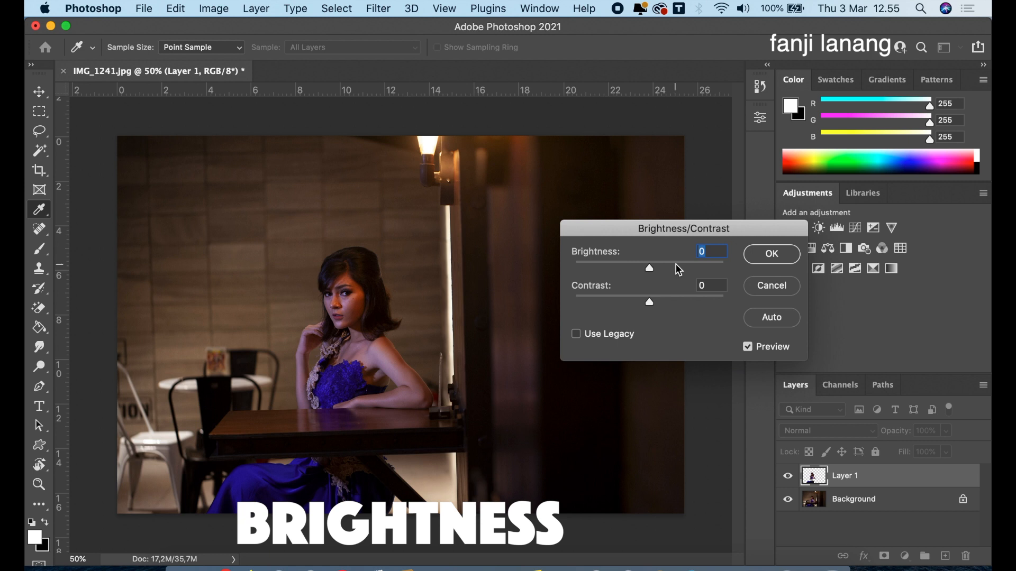
{"action": "left_click_drag", "start_coordinate": [681, 266], "coordinate": [681, 264]}
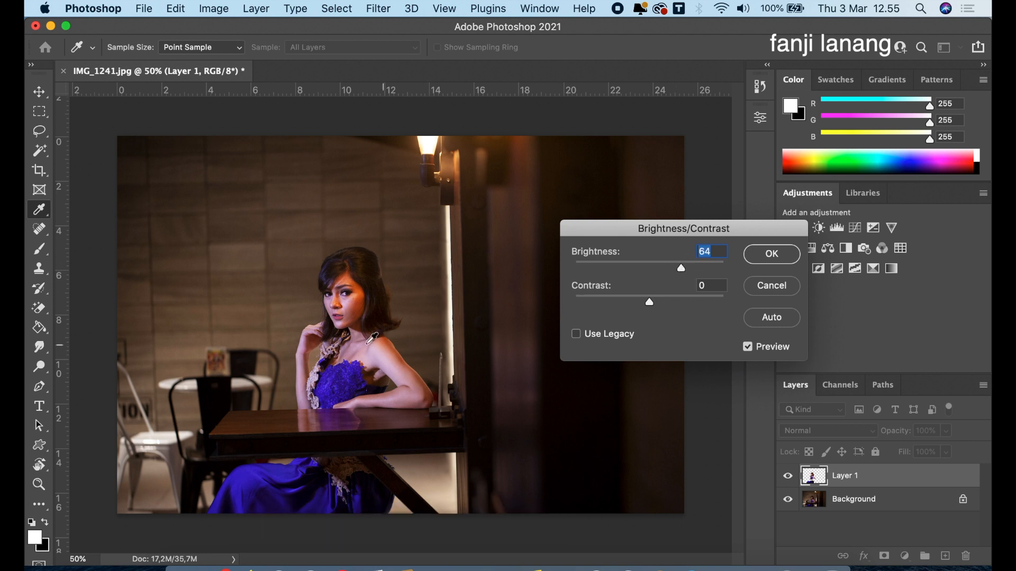
{"action": "left_click", "coordinate": [766, 256]}
{"action": "key", "text": "v"}
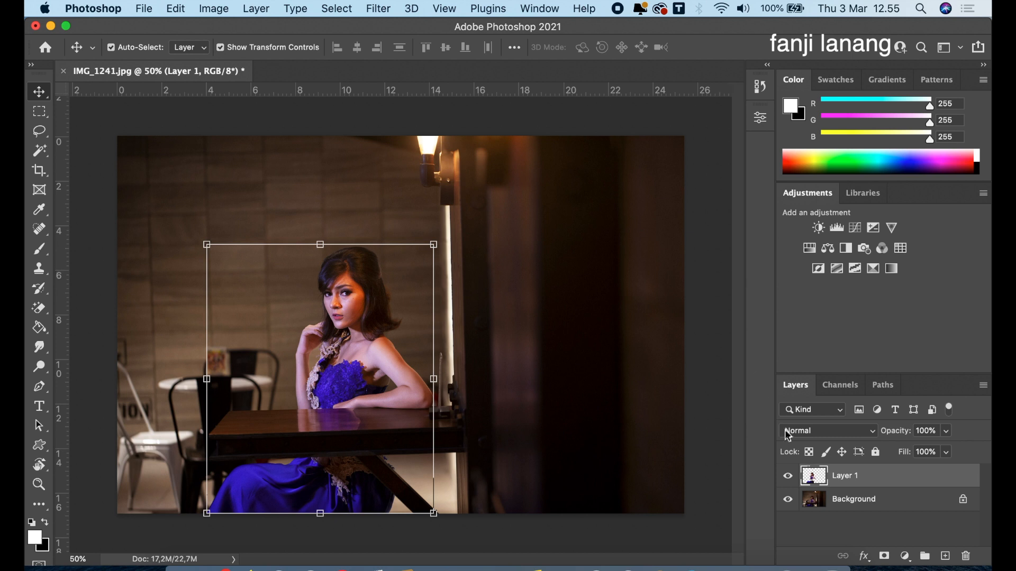
Step: Darken the Background layer with a Brightness/Contrast adjustment, setting brightness to -45
{"action": "left_click", "coordinate": [845, 508]}
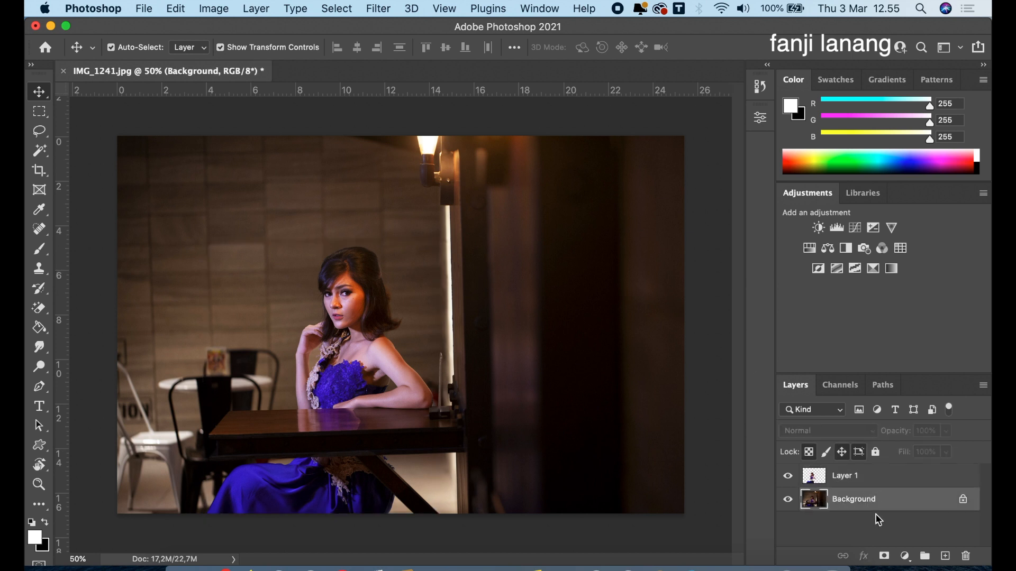
{"action": "left_click", "coordinate": [212, 8]}
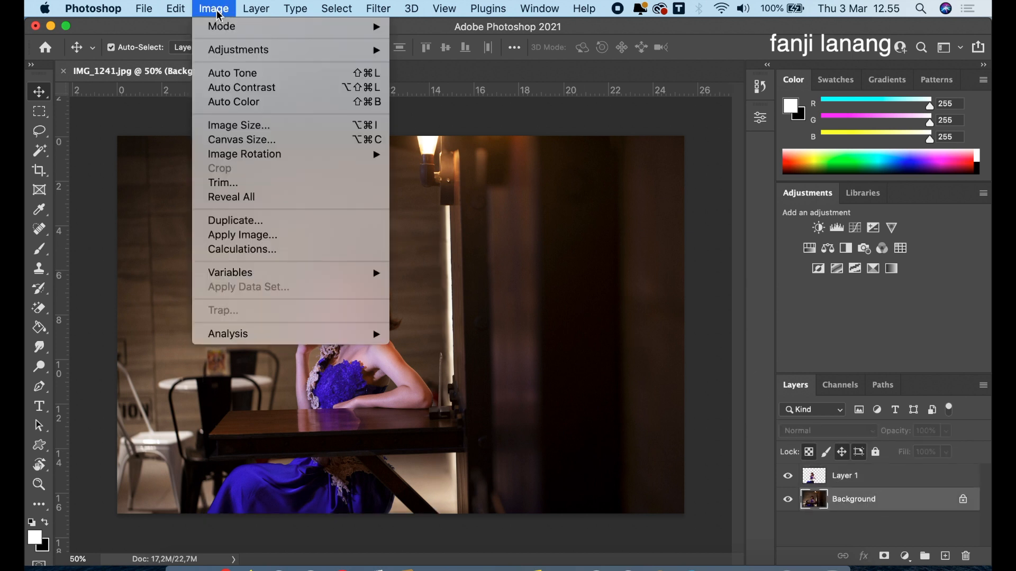
{"action": "mouse_move", "coordinate": [344, 51]}
{"action": "left_click", "coordinate": [413, 49]}
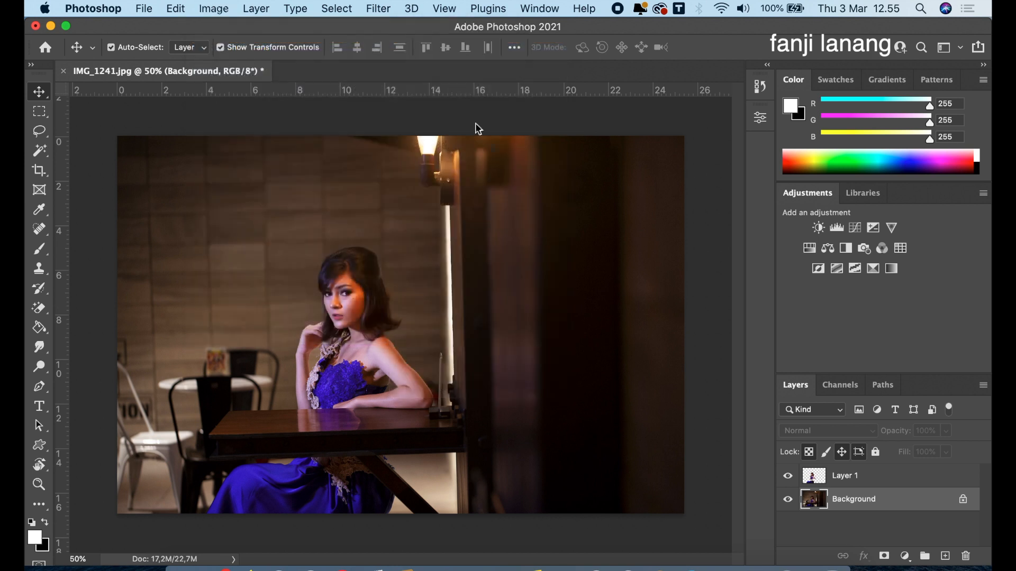
{"action": "left_click", "coordinate": [635, 264]}
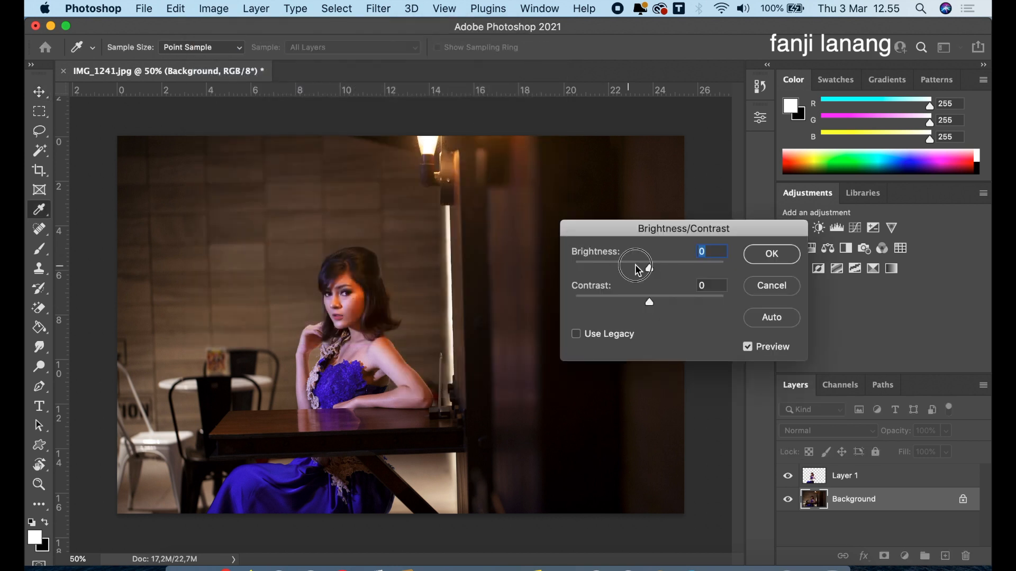
{"action": "left_click_drag", "start_coordinate": [635, 265], "coordinate": [627, 268]}
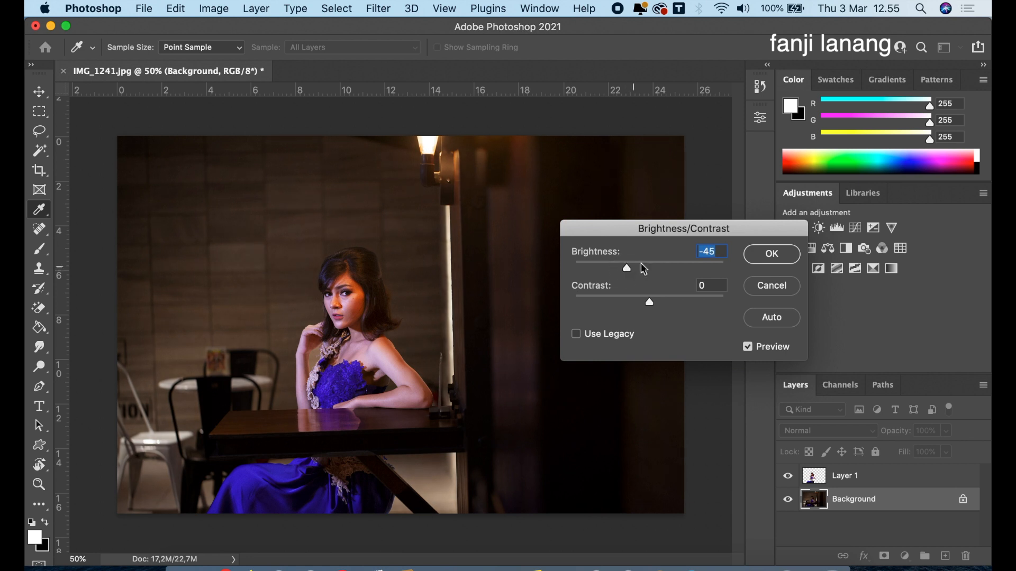
{"action": "left_click", "coordinate": [770, 257]}
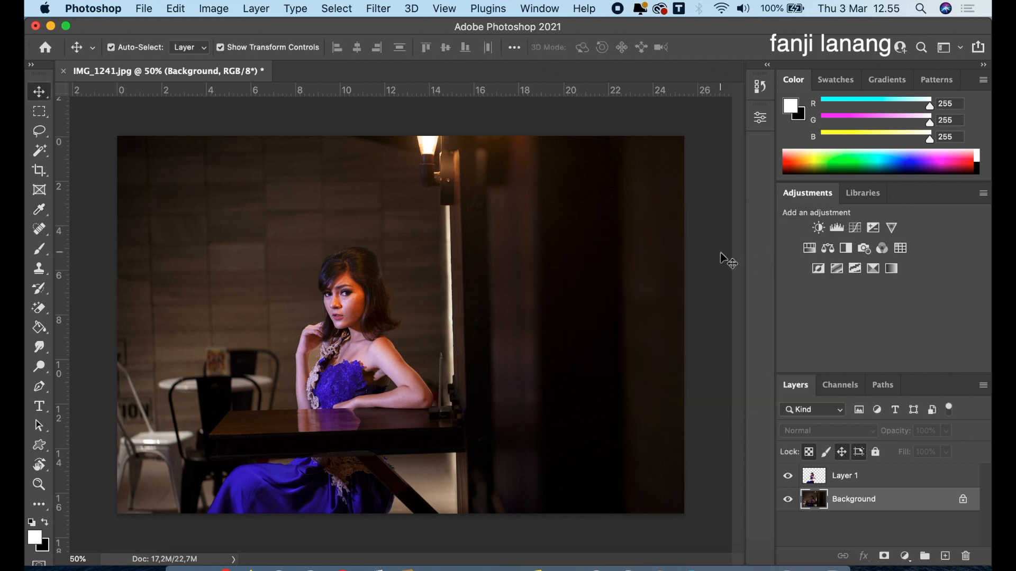
Step: Toggle Layer 1's visibility off and on to compare, and add a new blank layer above it
{"action": "left_click", "coordinate": [788, 477]}
{"action": "left_click", "coordinate": [788, 476]}
{"action": "left_click", "coordinate": [848, 486]}
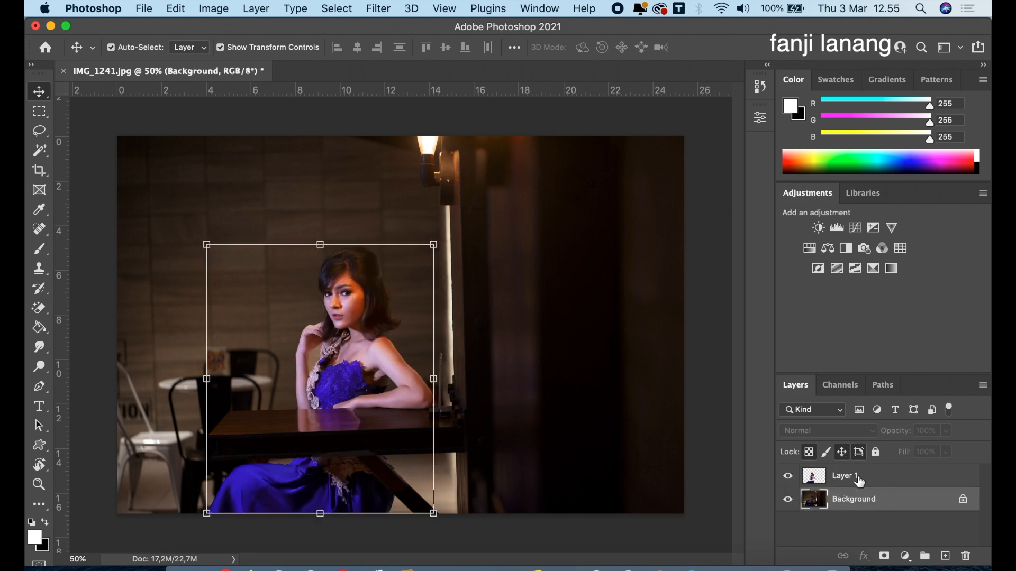
{"action": "left_click", "coordinate": [945, 557]}
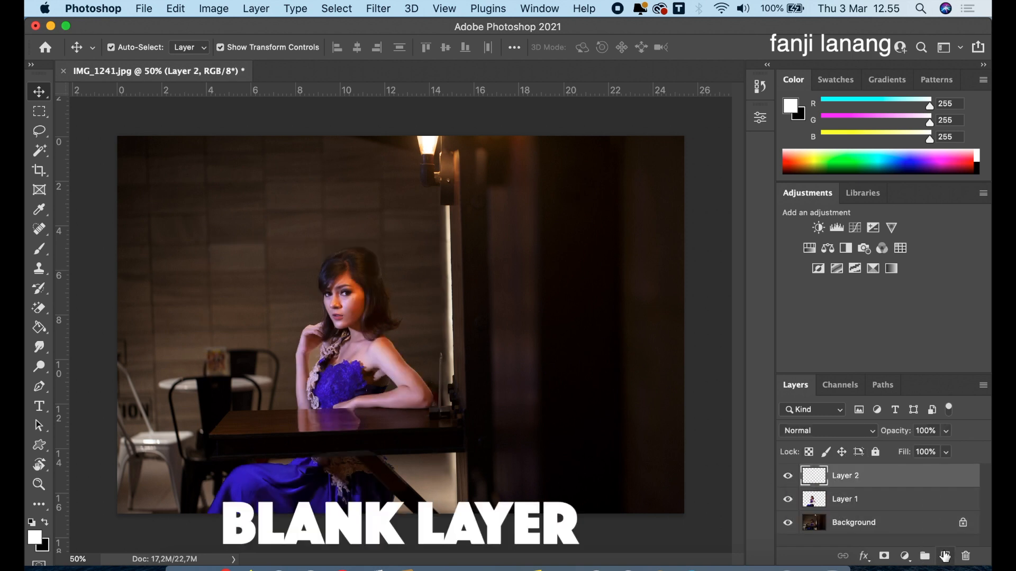
Step: Fill the blank layer using Apply Image from the Merged layer, RGB channel, Multiply blending at 100% opacity
{"action": "left_click", "coordinate": [214, 8]}
{"action": "left_click", "coordinate": [228, 235]}
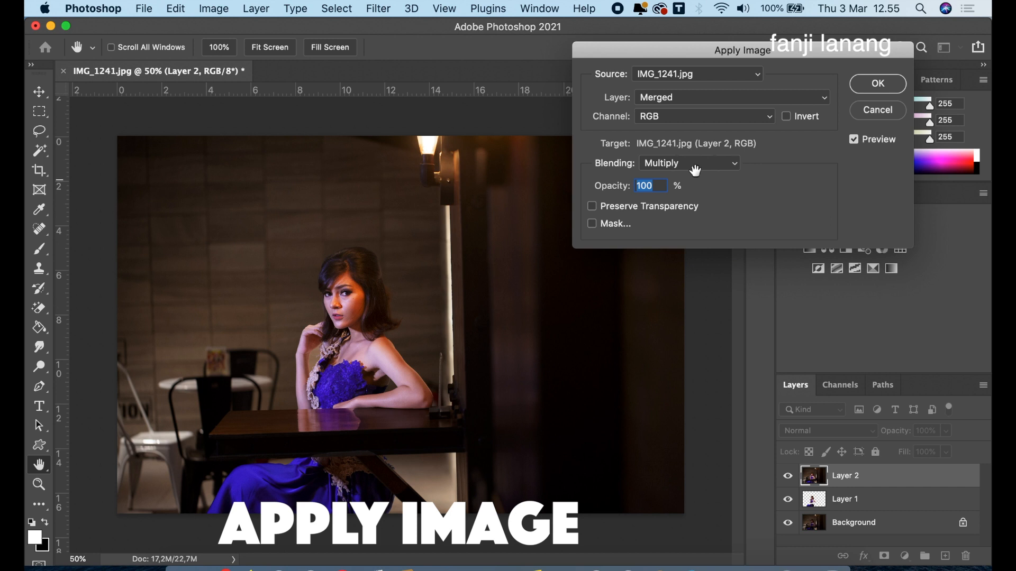
{"action": "left_click", "coordinate": [694, 165]}
{"action": "left_click", "coordinate": [682, 128]}
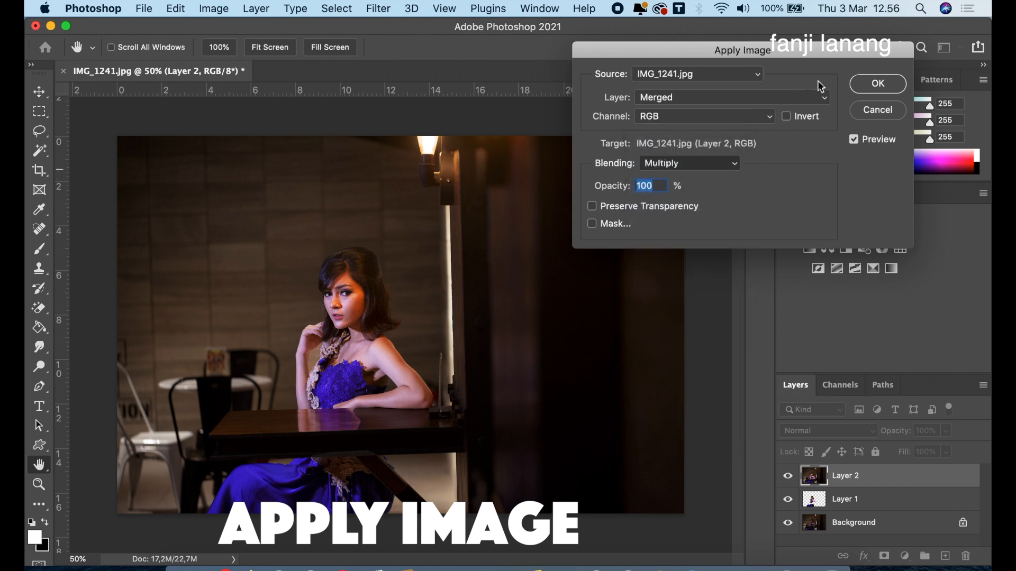
{"action": "left_click", "coordinate": [877, 84]}
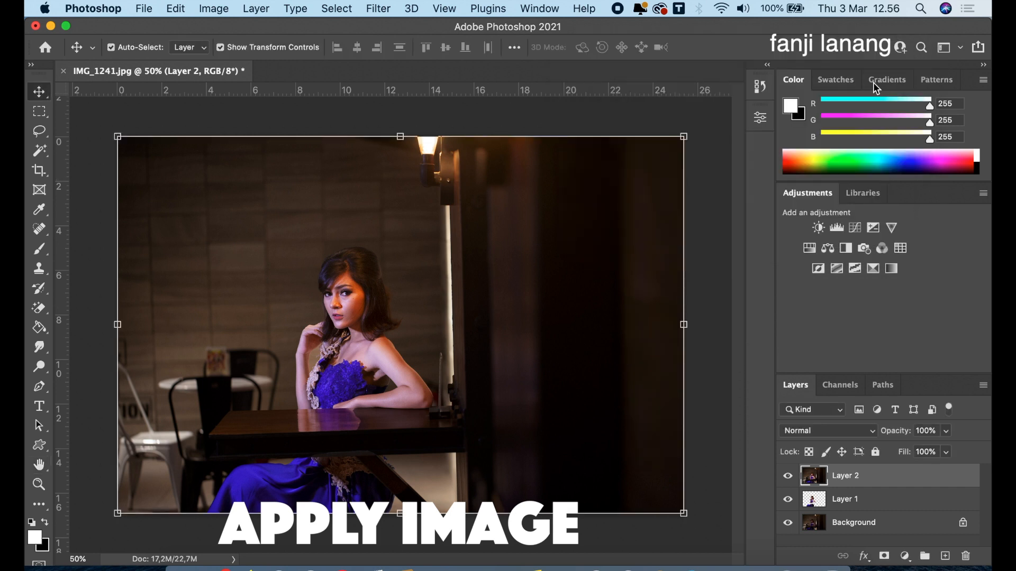
Step: Open the merged layer in the Camera Raw Filter and set the Color Mixer's Oranges luminance to +20
{"action": "left_click", "coordinate": [379, 9]}
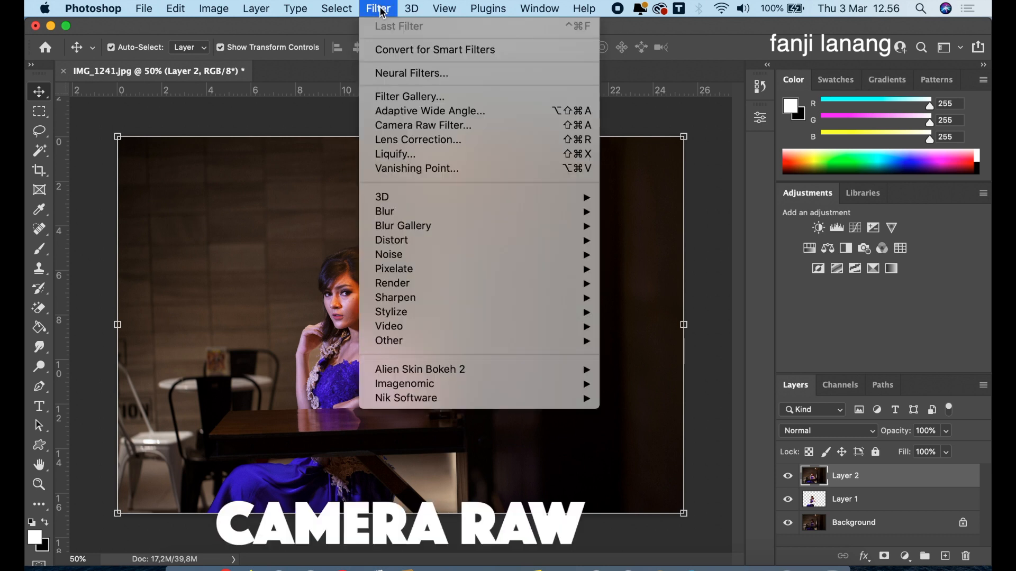
{"action": "left_click", "coordinate": [405, 129]}
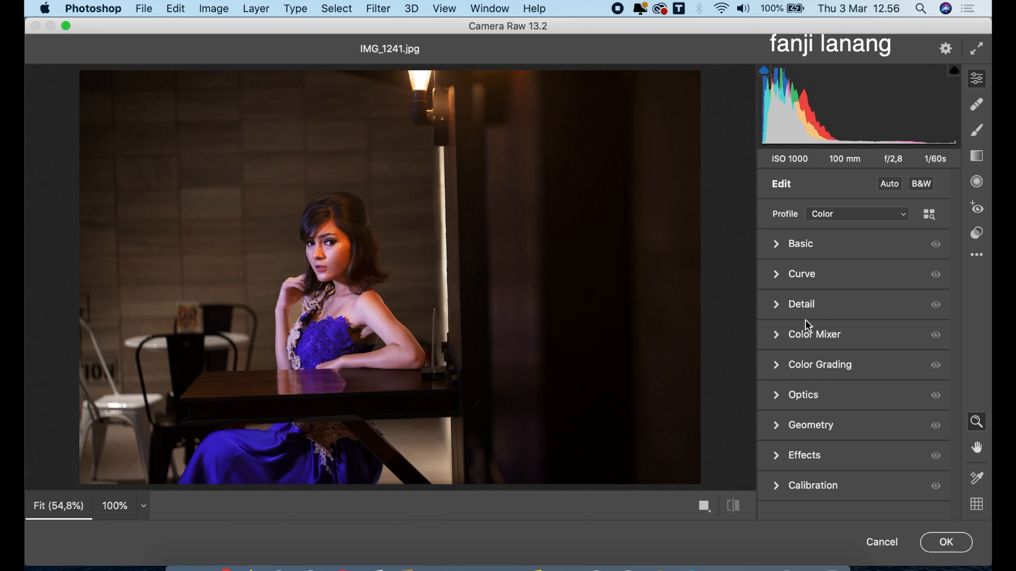
{"action": "left_click", "coordinate": [777, 336]}
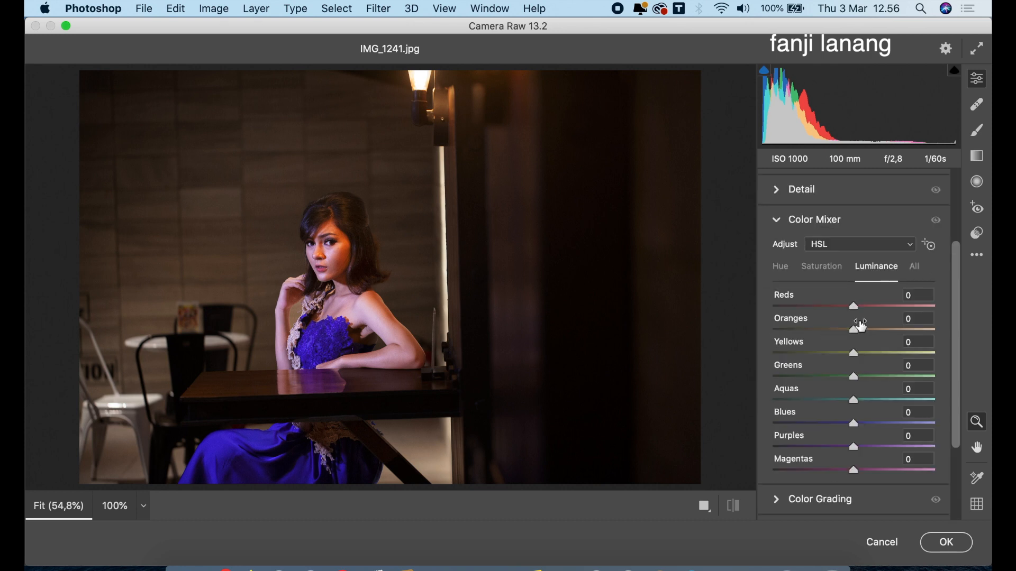
{"action": "left_click_drag", "start_coordinate": [868, 332], "coordinate": [871, 332]}
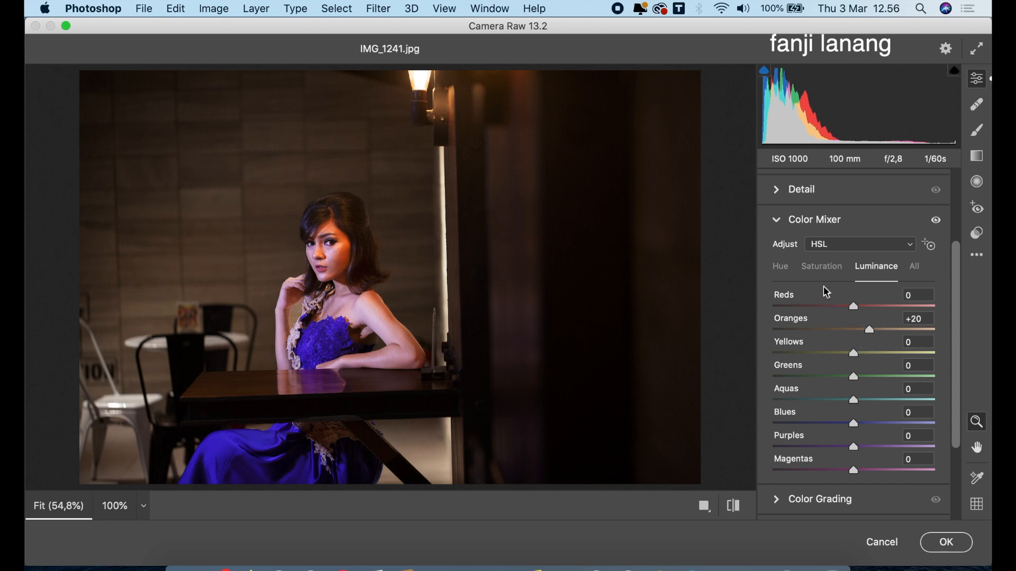
{"action": "left_click", "coordinate": [822, 272]}
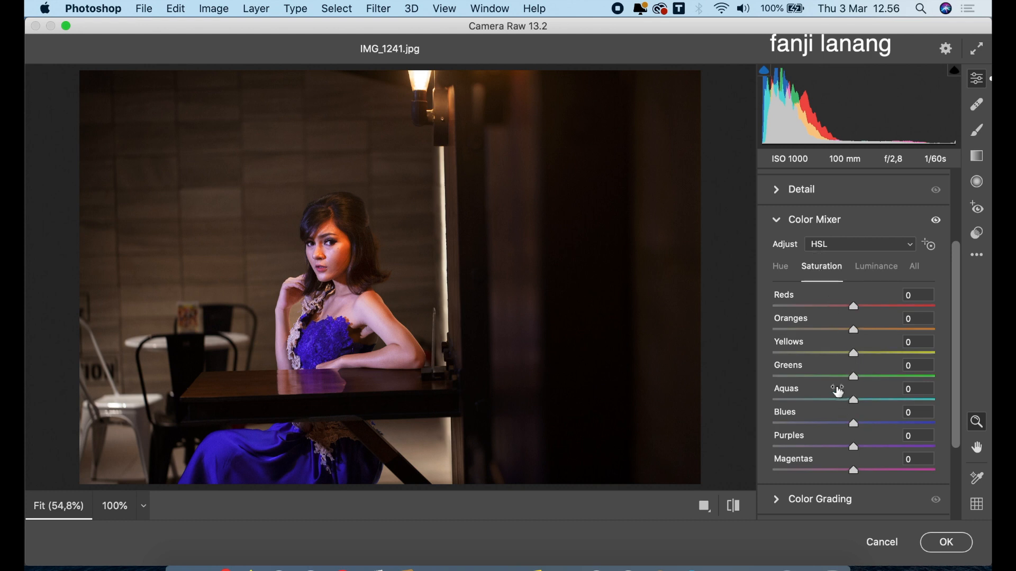
{"action": "left_click", "coordinate": [782, 271]}
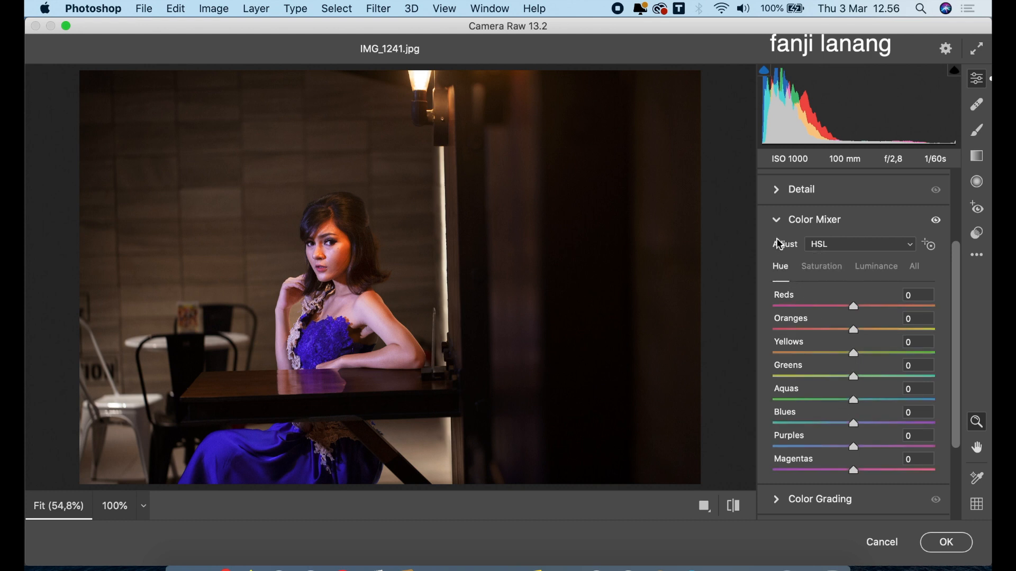
{"action": "left_click", "coordinate": [777, 224]}
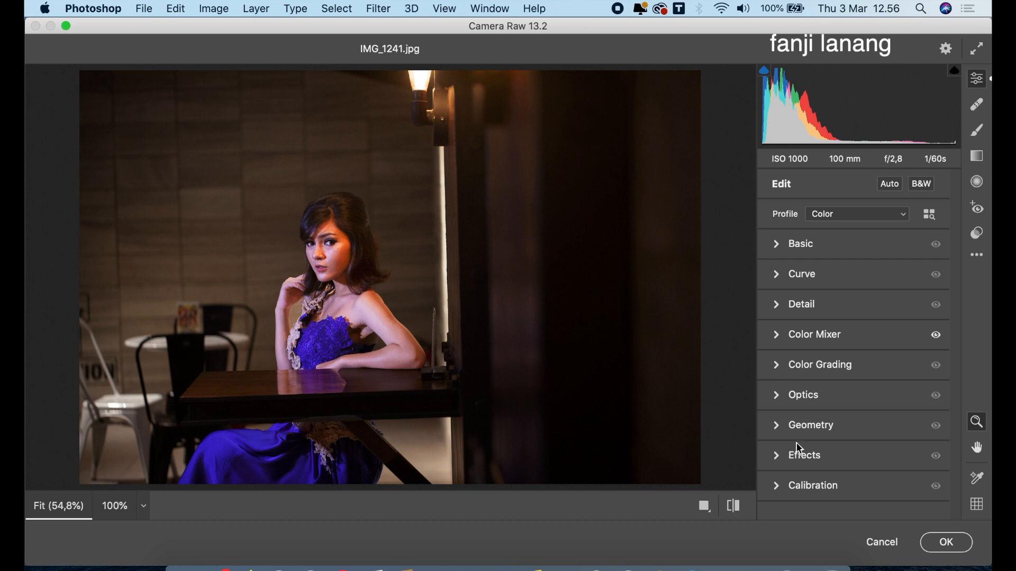
Step: Set the Camera Raw Calibration hues to +86 for Red Primary, +80 for Green Primary and -49 for Blue Primary
{"action": "left_click", "coordinate": [776, 490]}
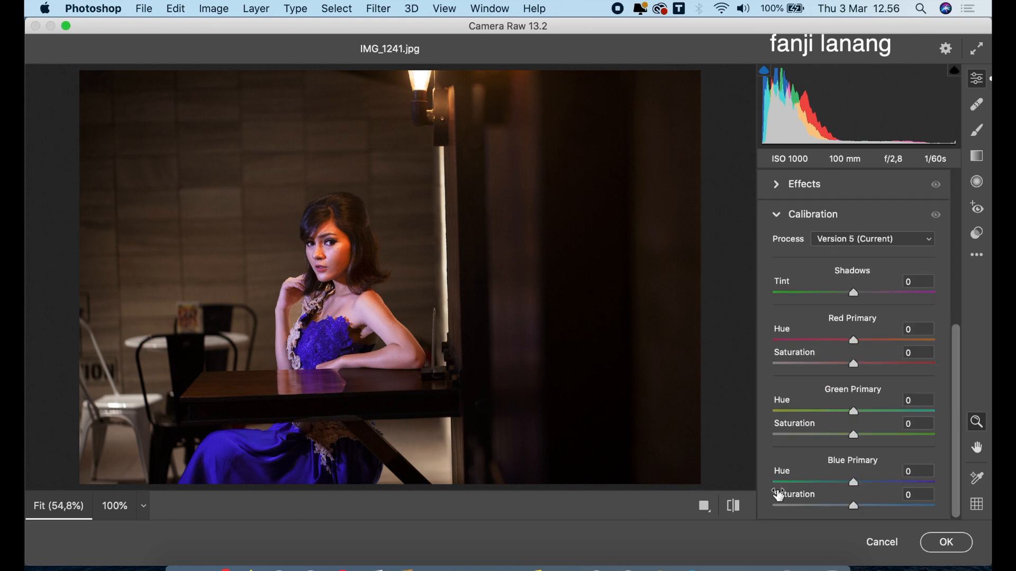
{"action": "left_click_drag", "start_coordinate": [864, 343], "coordinate": [908, 375]}
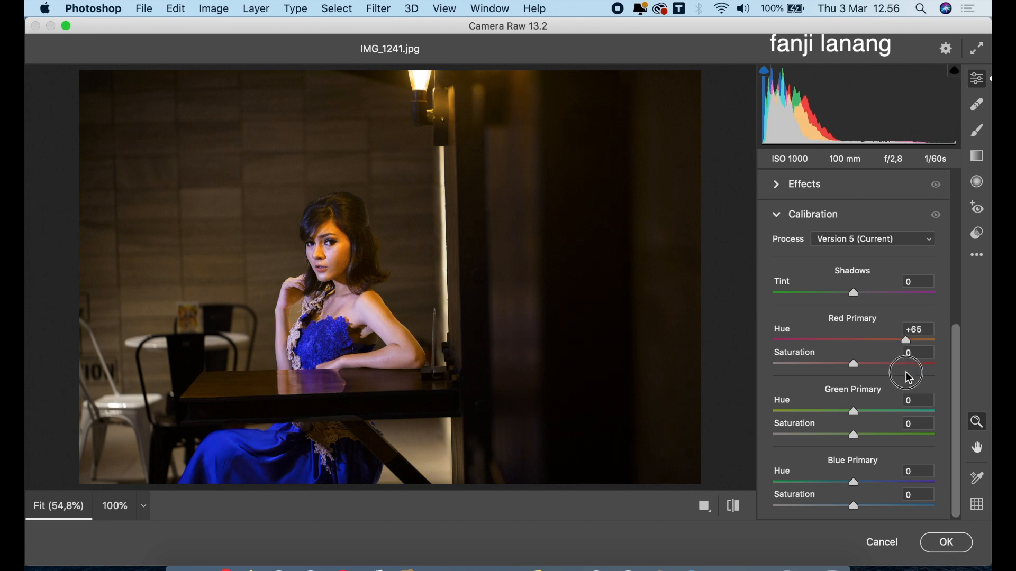
{"action": "left_click_drag", "start_coordinate": [854, 483], "coordinate": [817, 491]}
{"action": "left_click_drag", "start_coordinate": [886, 413], "coordinate": [919, 418]}
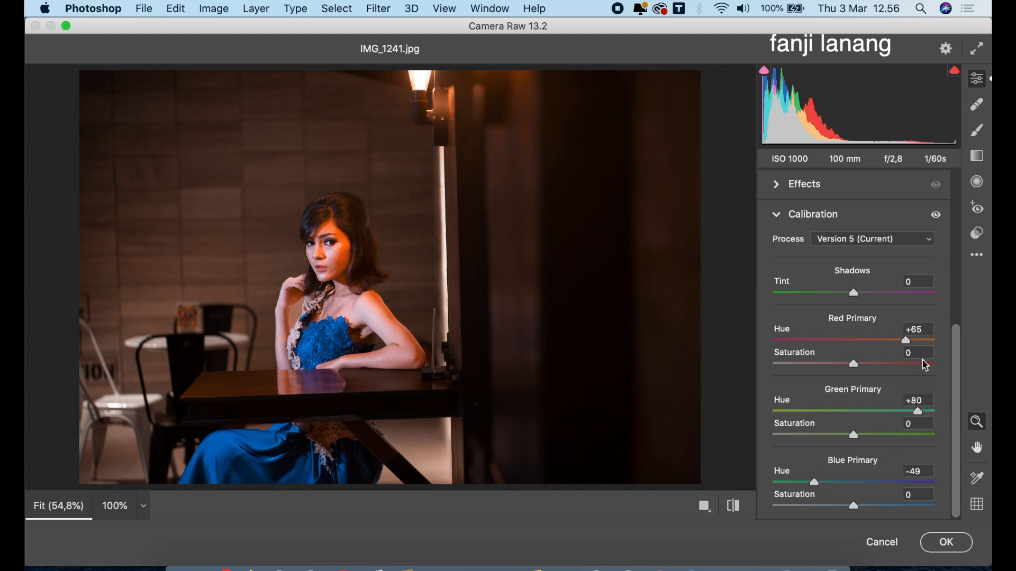
{"action": "mouse_move", "coordinate": [924, 342]}
{"action": "left_mouse_down"}
{"action": "mouse_move", "coordinate": [934, 339]}
{"action": "mouse_move", "coordinate": [927, 353]}
{"action": "left_mouse_up"}
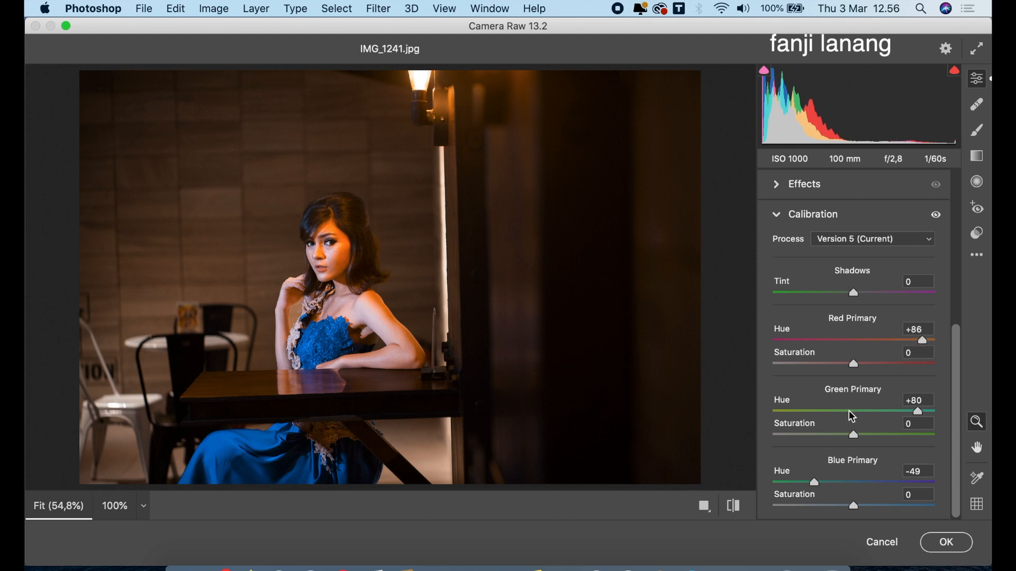
Step: Set the Blue Primary hue to -41 and apply the Camera Raw grade to Layer 2, comparing it with the ungraded image
{"action": "mouse_move", "coordinate": [815, 483]}
{"action": "left_mouse_down"}
{"action": "mouse_move", "coordinate": [804, 489]}
{"action": "mouse_move", "coordinate": [823, 489]}
{"action": "left_mouse_up"}
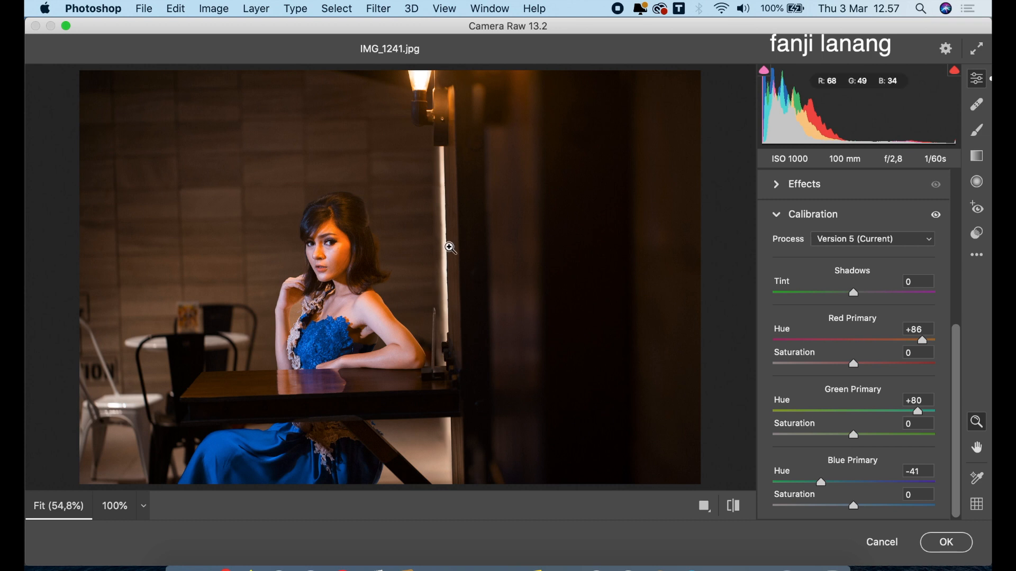
{"action": "left_click", "coordinate": [704, 508]}
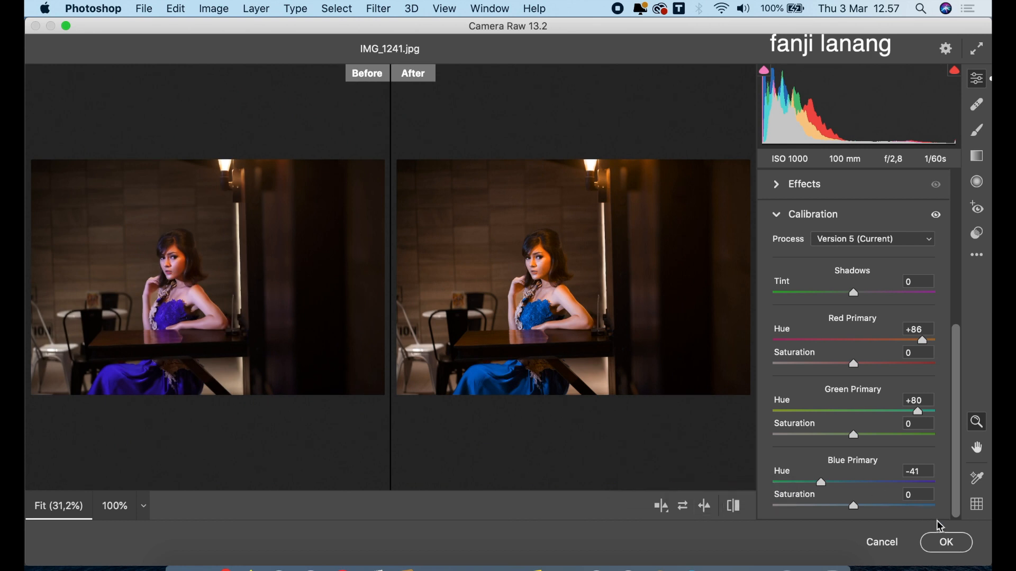
{"action": "left_click", "coordinate": [947, 540]}
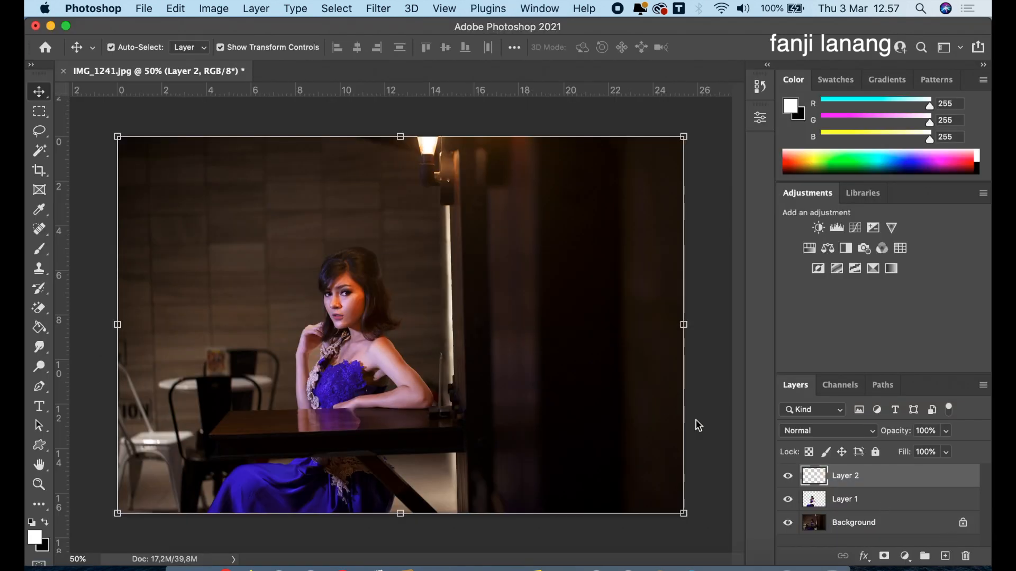
{"action": "left_click", "coordinate": [788, 476]}
{"action": "left_click", "coordinate": [787, 477]}
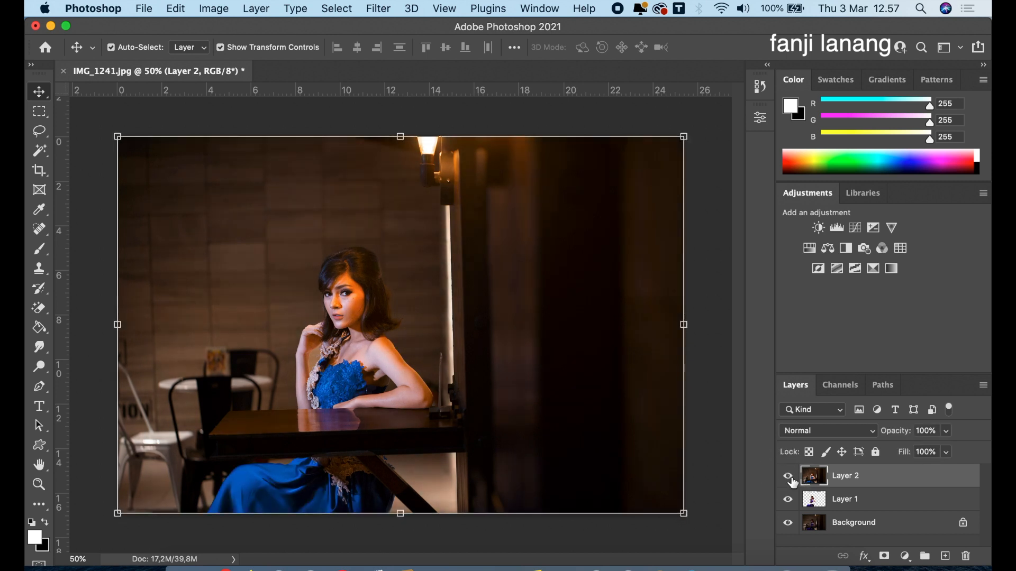
Step: Add a Selective Color adjustment layer above Layer 2 and set its Blacks to Cyan +10% and Magenta +10%
{"action": "left_click", "coordinate": [905, 556]}
{"action": "left_click", "coordinate": [908, 529]}
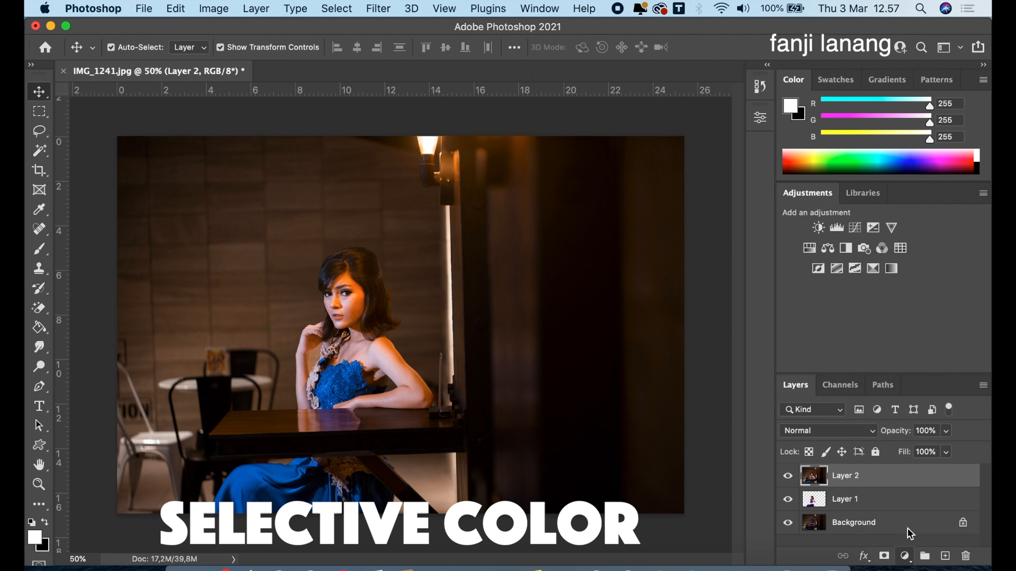
{"action": "left_click", "coordinate": [659, 180]}
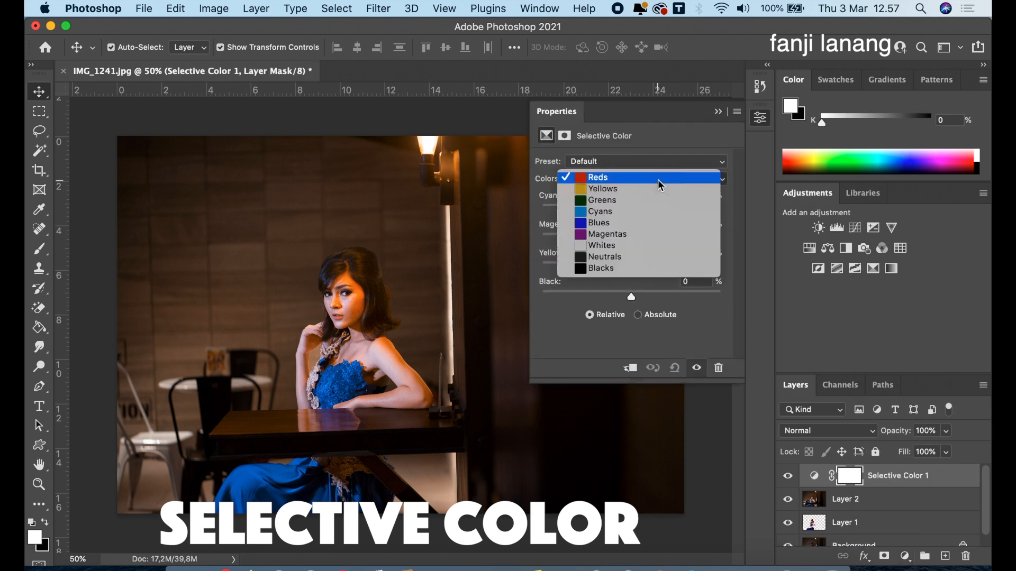
{"action": "left_click", "coordinate": [623, 271]}
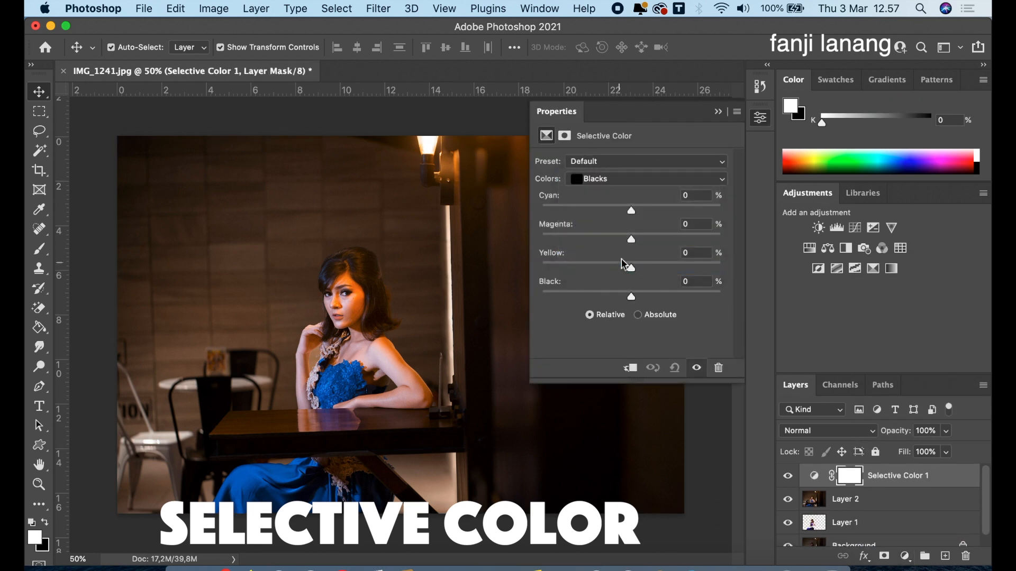
{"action": "left_click", "coordinate": [647, 206]}
{"action": "left_click_drag", "start_coordinate": [644, 209], "coordinate": [640, 241]}
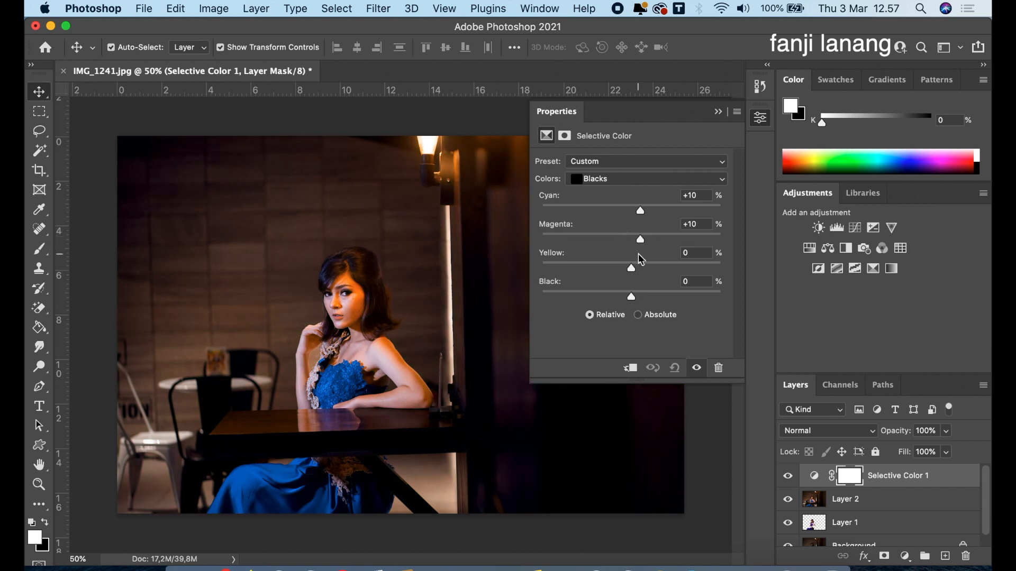
Step: Raise Yellow and slightly lower Magenta in the Selective Color Blacks, and toggle the adjustment's visibility to compare
{"action": "left_click_drag", "start_coordinate": [625, 267], "coordinate": [641, 272]}
{"action": "left_click_drag", "start_coordinate": [640, 237], "coordinate": [638, 240]}
{"action": "left_click", "coordinate": [721, 112]}
{"action": "left_click", "coordinate": [787, 477]}
{"action": "left_click", "coordinate": [788, 476]}
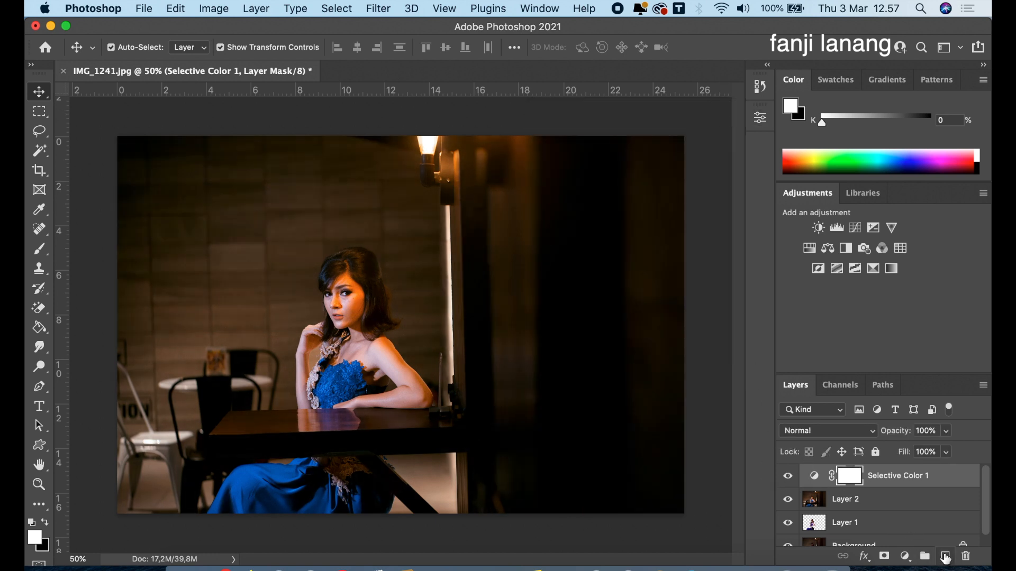
Step: Add a new blank layer above the Selective Color adjustment and choose the custom signature brush for the Brush tool
{"action": "left_click", "coordinate": [945, 556]}
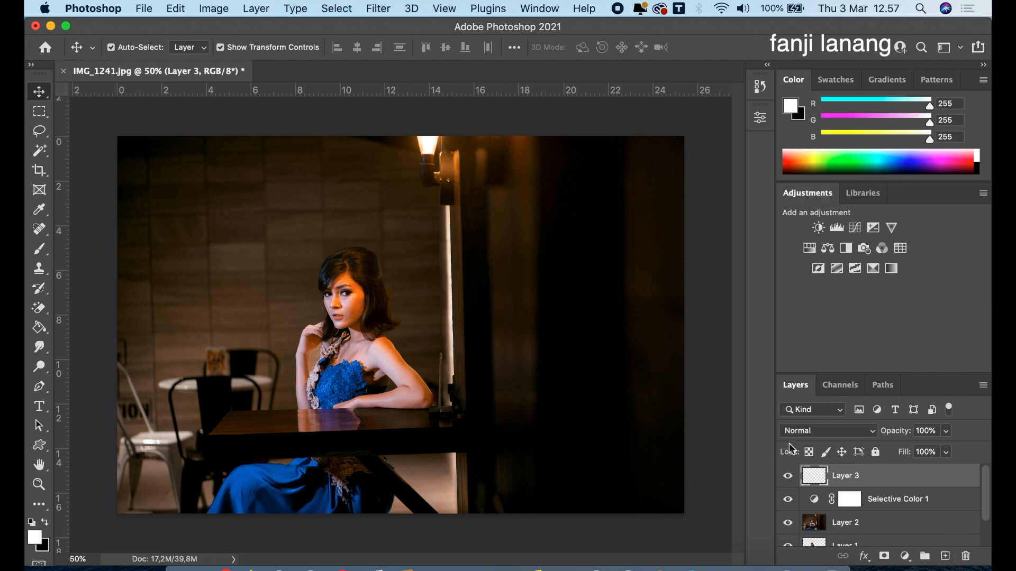
{"action": "left_click", "coordinate": [40, 250]}
{"action": "left_click", "coordinate": [130, 48]}
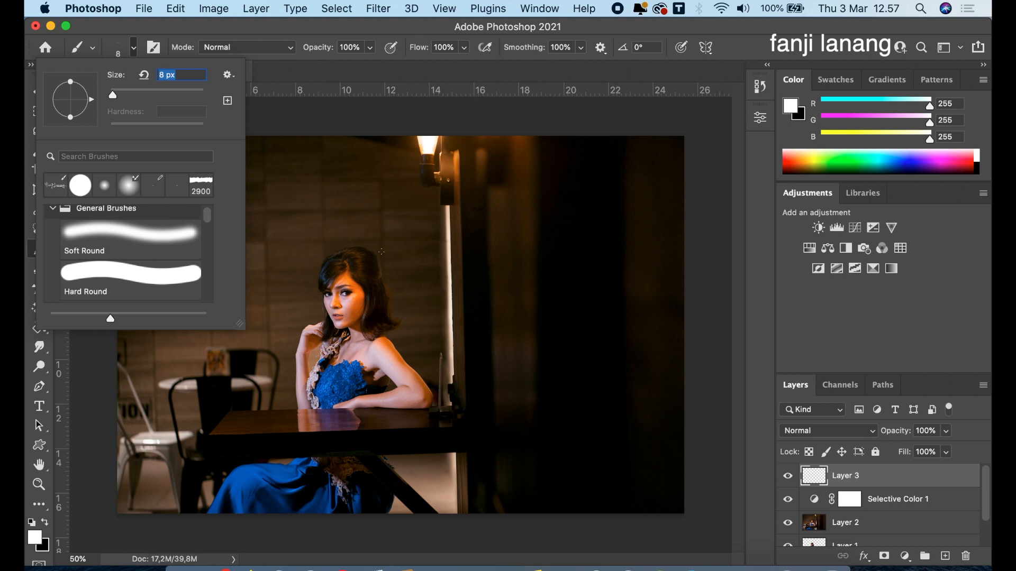
{"action": "left_click", "coordinate": [57, 184]}
{"action": "left_click", "coordinate": [481, 77]}
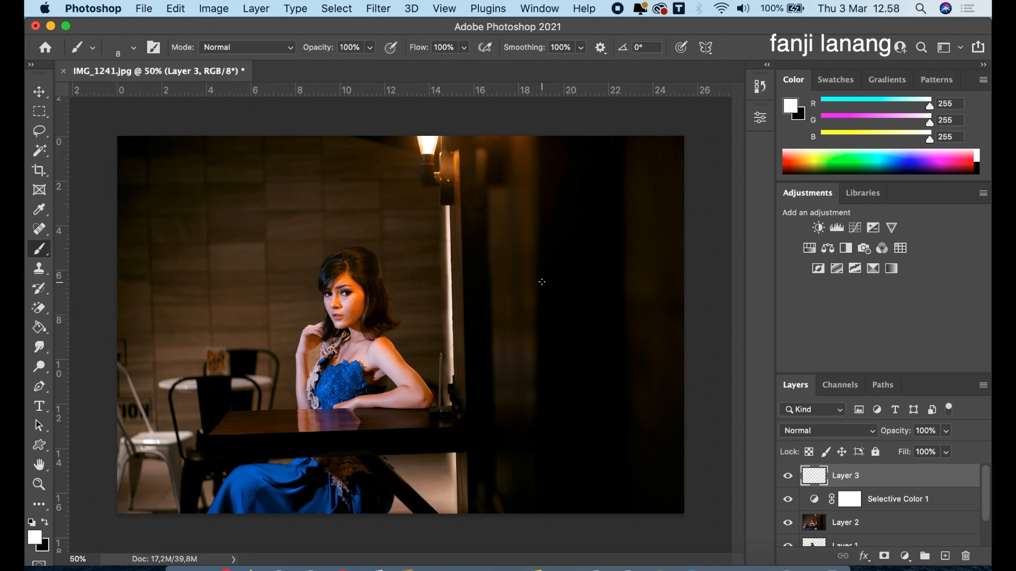
Step: Enlarge the signature brush to 300 px and stamp the white signature once in the photo's dark lower-right corner
{"action": "key", "text": "bracketright"}
{"action": "key", "text": "bracketright"}
{"action": "key", "text": "bracketright"}
{"action": "key", "text": "bracketright"}
{"action": "key", "text": "bracketright"}
{"action": "key", "text": "bracketright"}
{"action": "key", "text": "bracketright"}
{"action": "key", "text": "bracketright"}
{"action": "key", "text": "bracketright"}
{"action": "key", "text": "bracketright"}
{"action": "left_click", "coordinate": [637, 488]}
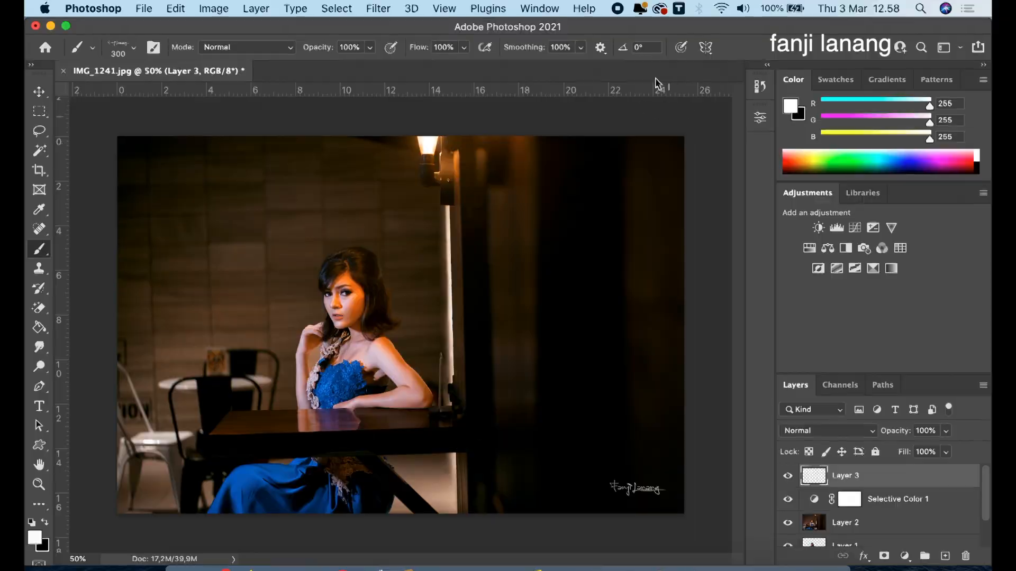